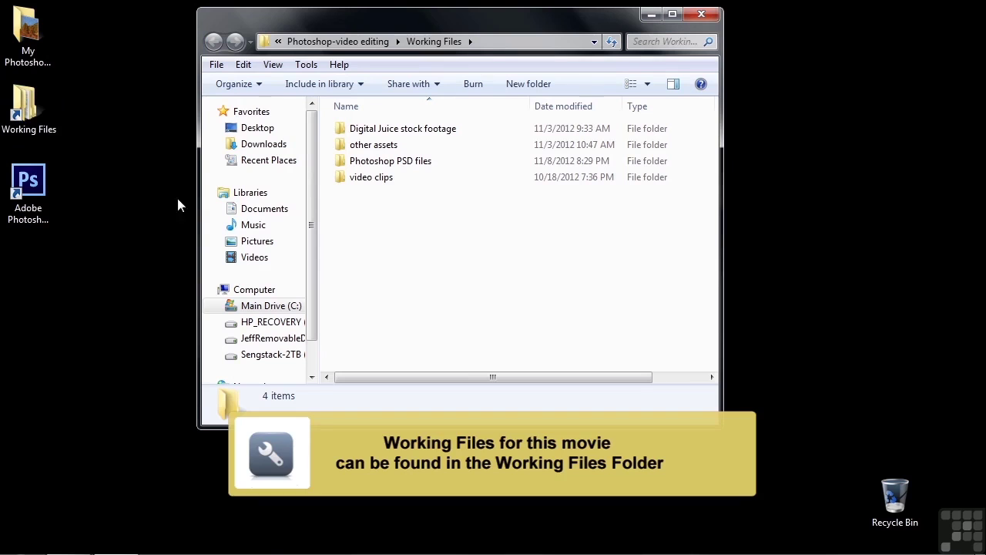
- Open 0702-opacity.psd from the Photoshop PSD files folder in Photoshop
double_click(351, 162)
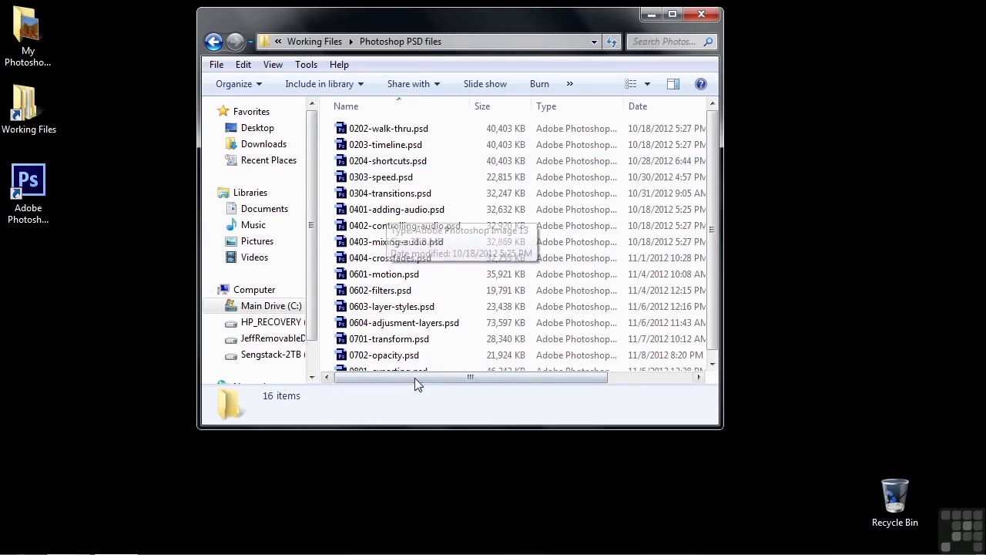
left_click(390, 359)
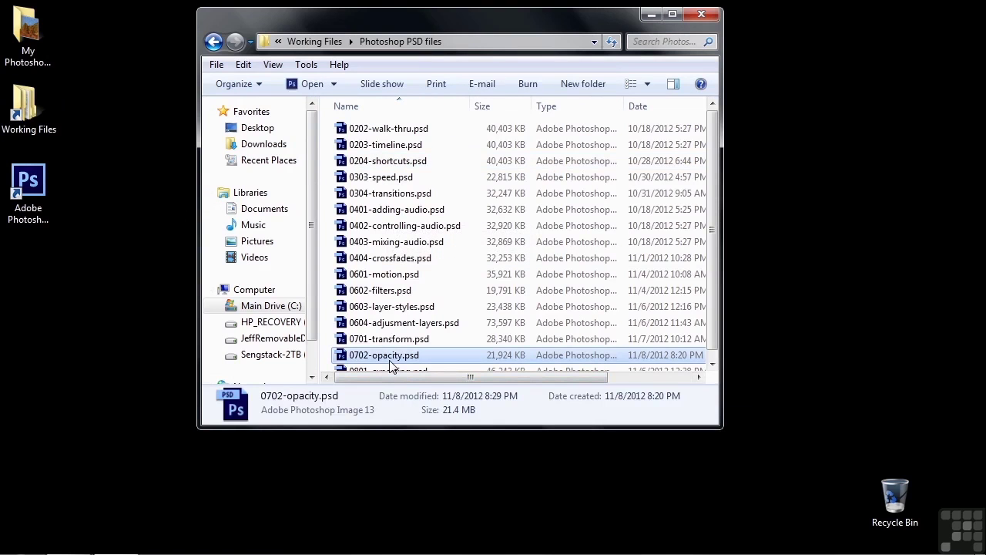
double_click(390, 360)
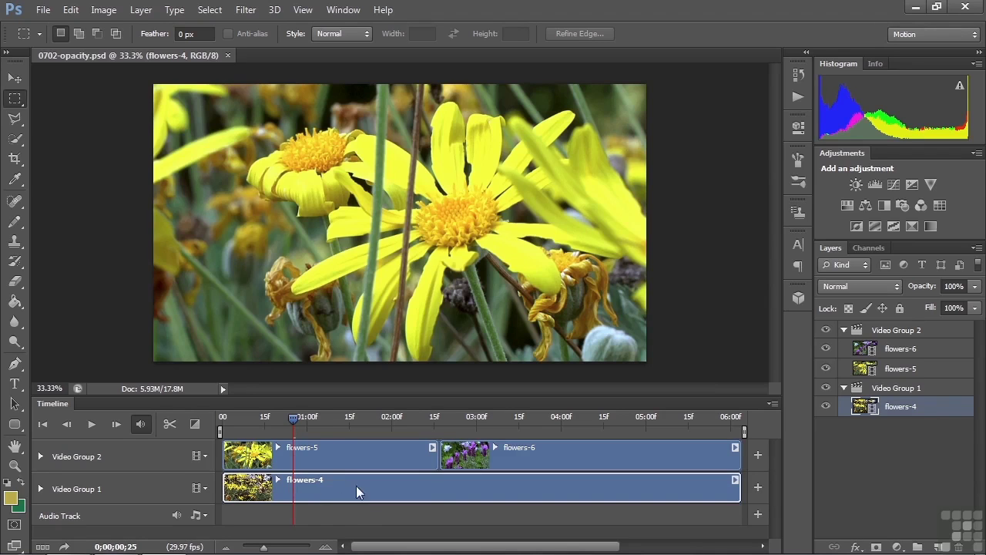
- Preview the flowers-4 clip with Video Group 2 hidden, and show the group again to preview flowers-5 and flowers-6
left_click(826, 331)
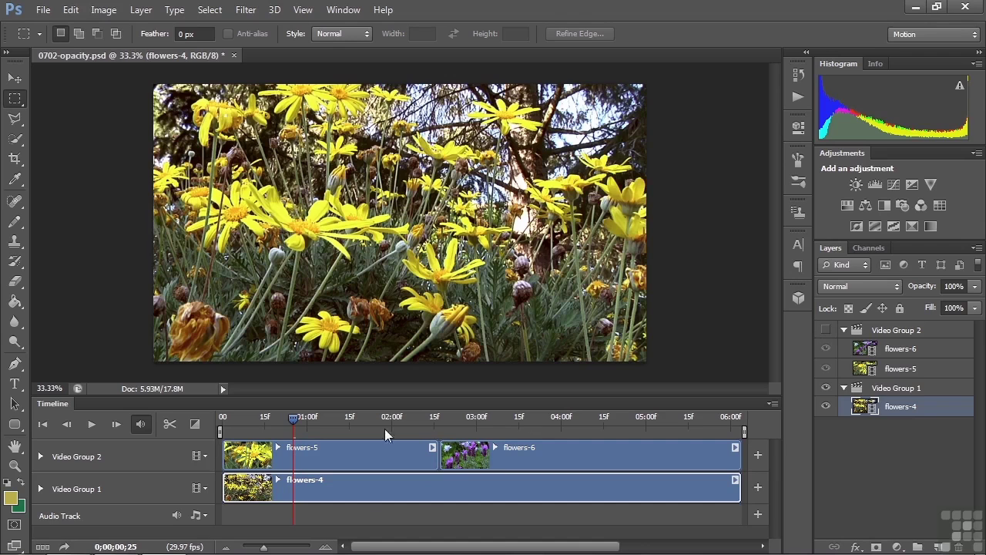
left_click(365, 423)
left_click(533, 423)
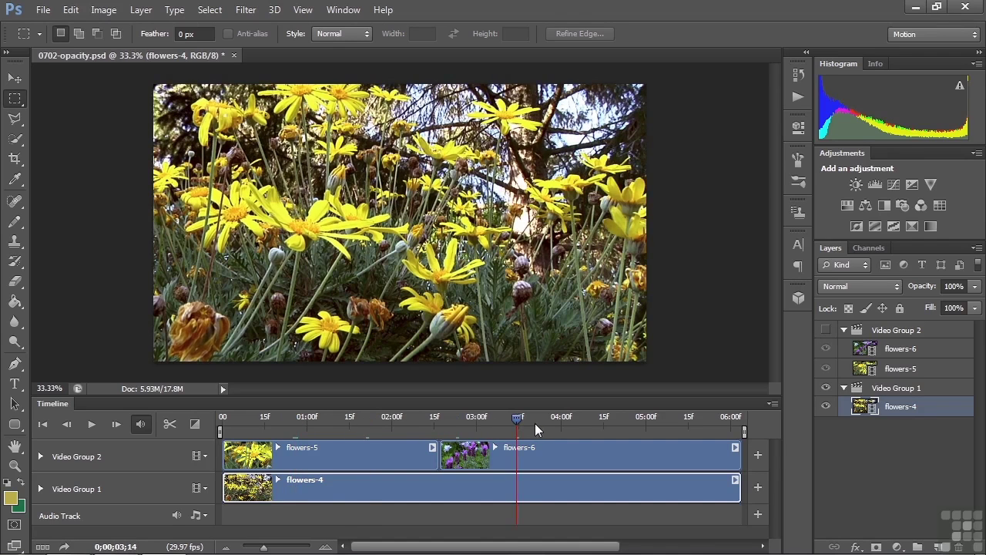
left_click(340, 420)
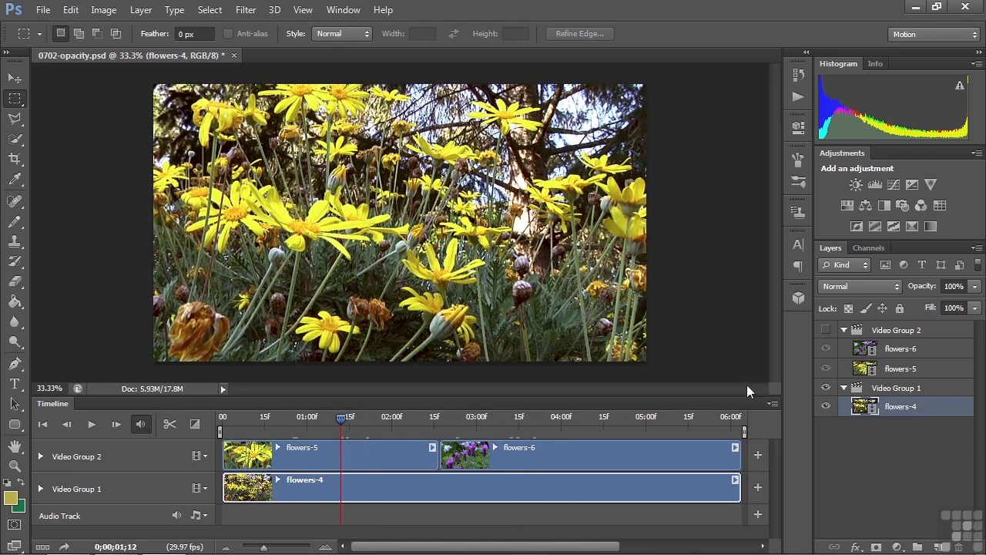
left_click(826, 332)
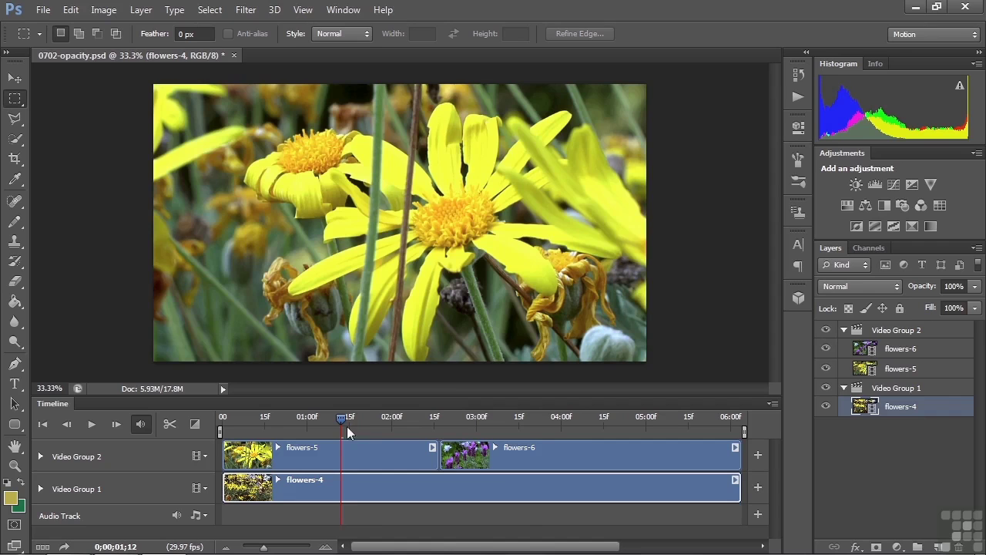
left_click(567, 420)
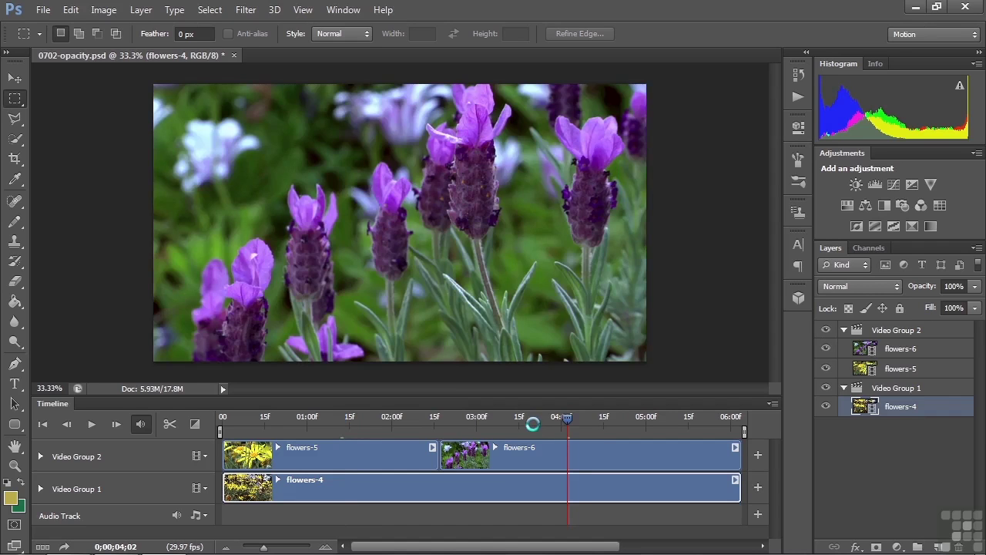
left_click(279, 420)
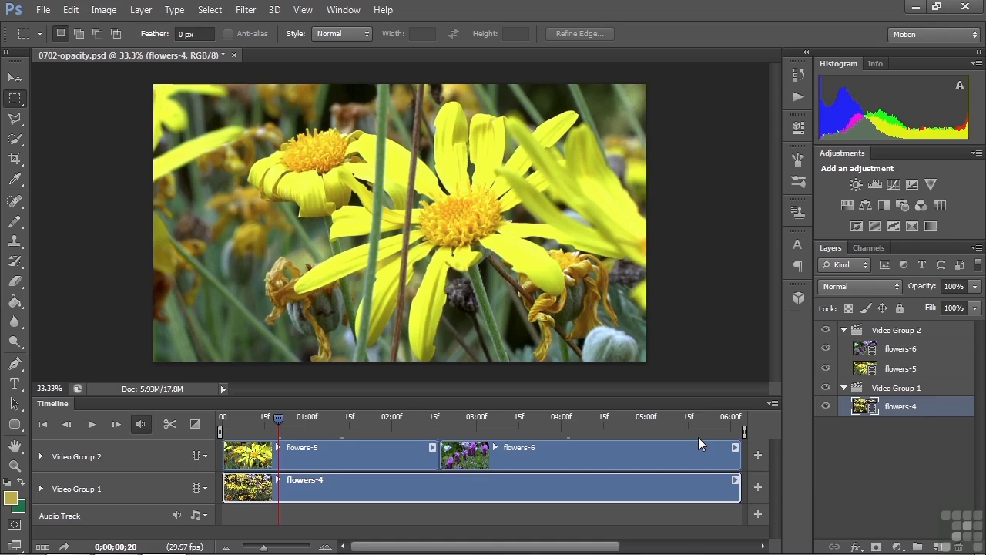
- Show the flowers-5 clip's animation properties and start opacity keyframing at 0;00;00;01
left_click(341, 454)
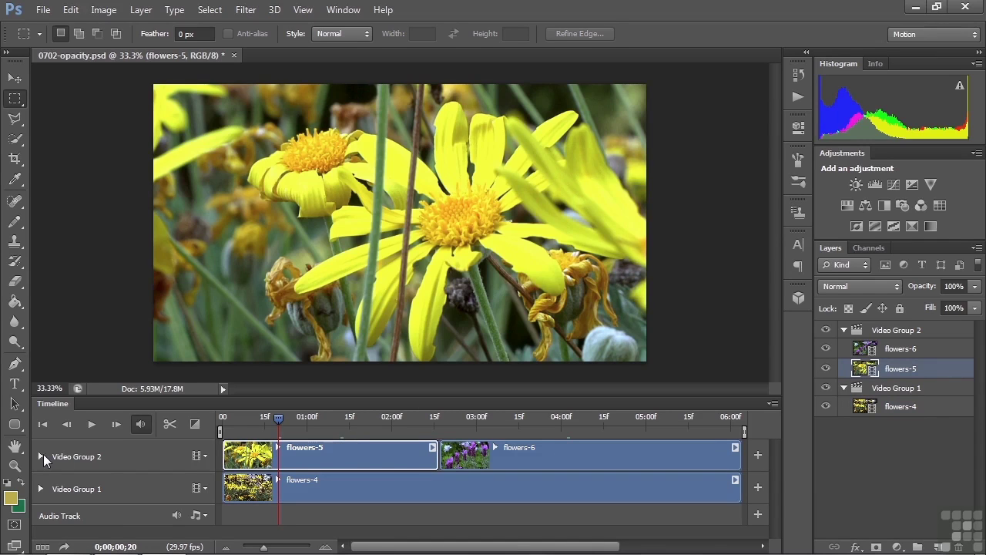
left_click(278, 448)
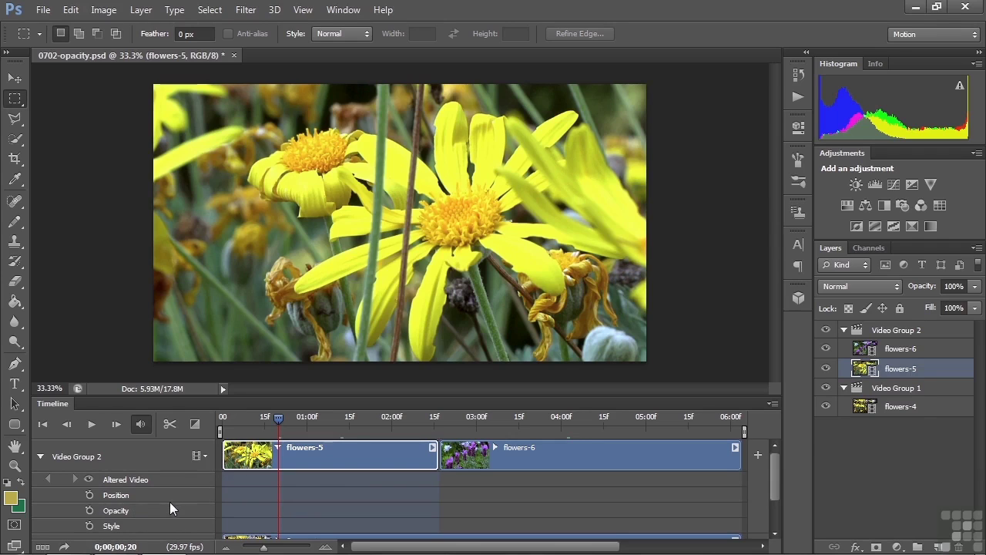
left_click_drag(278, 421, 222, 416)
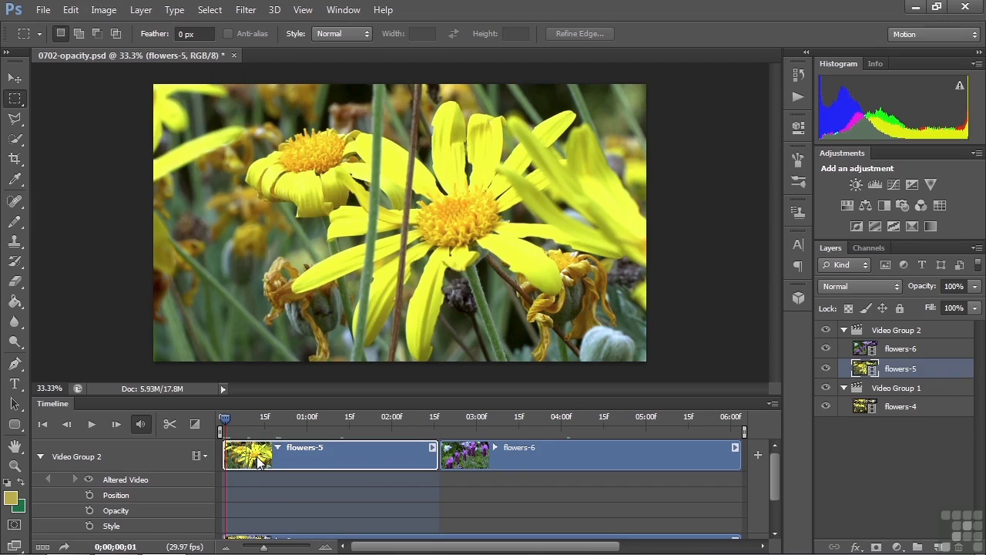
left_click(89, 510)
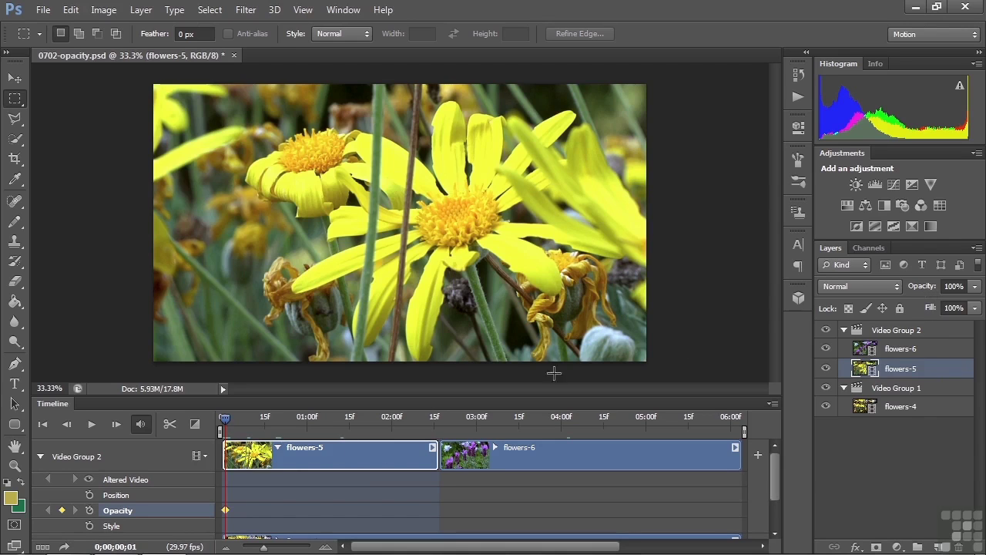
- Set the flowers-5 opacity to 50% at 0;00;00;13 and add a keyframe holding that value at 0;00;01;23
left_click_drag(227, 422, 260, 427)
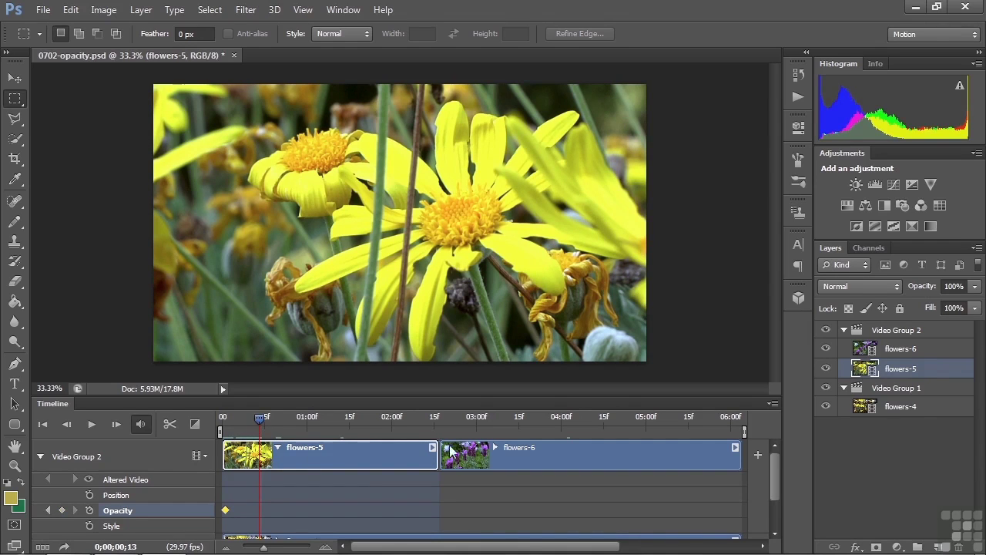
left_click_drag(925, 290, 888, 288)
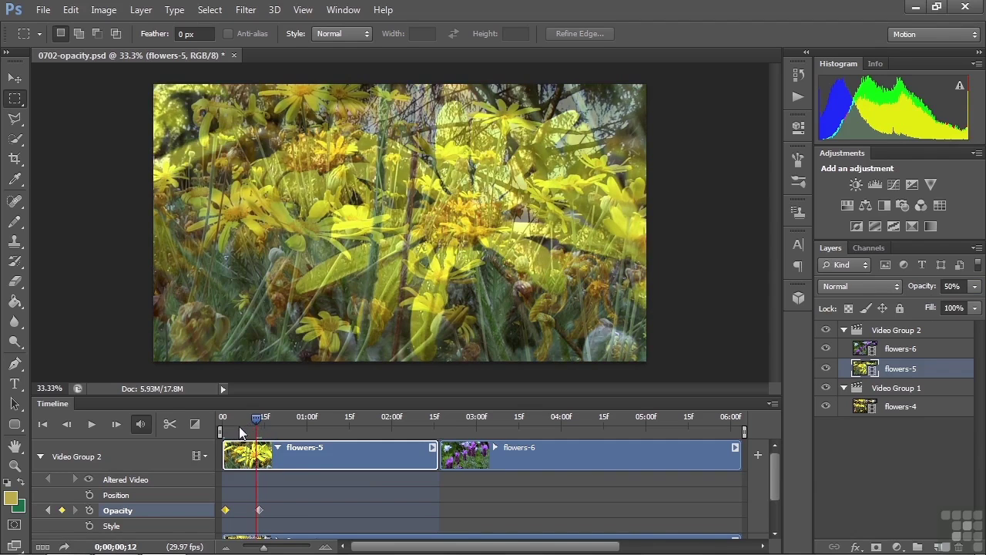
left_click(218, 426)
left_click_drag(222, 430, 373, 437)
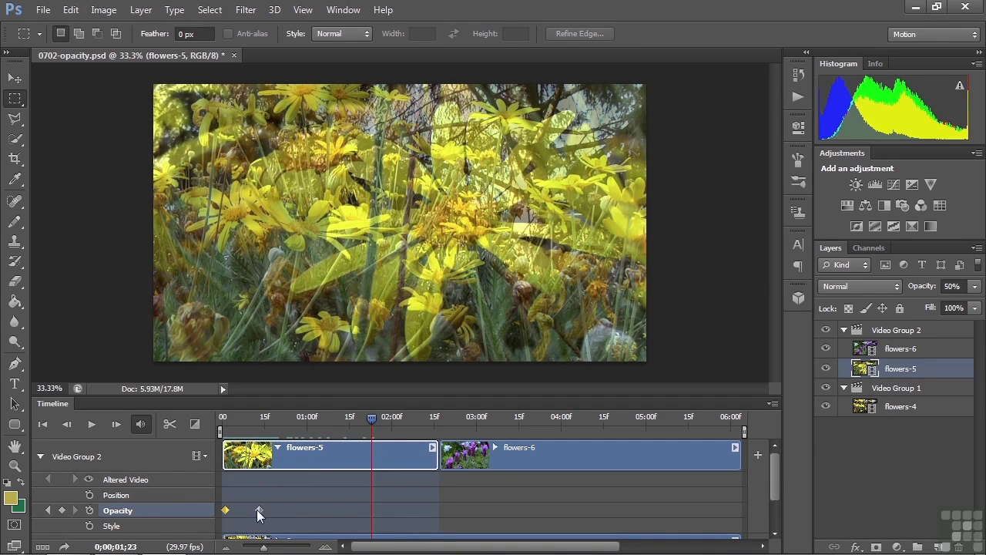
left_click(61, 510)
- Set the flowers-5 opacity to 0% at 0;00;02;14 and preview the fade
left_click(262, 432)
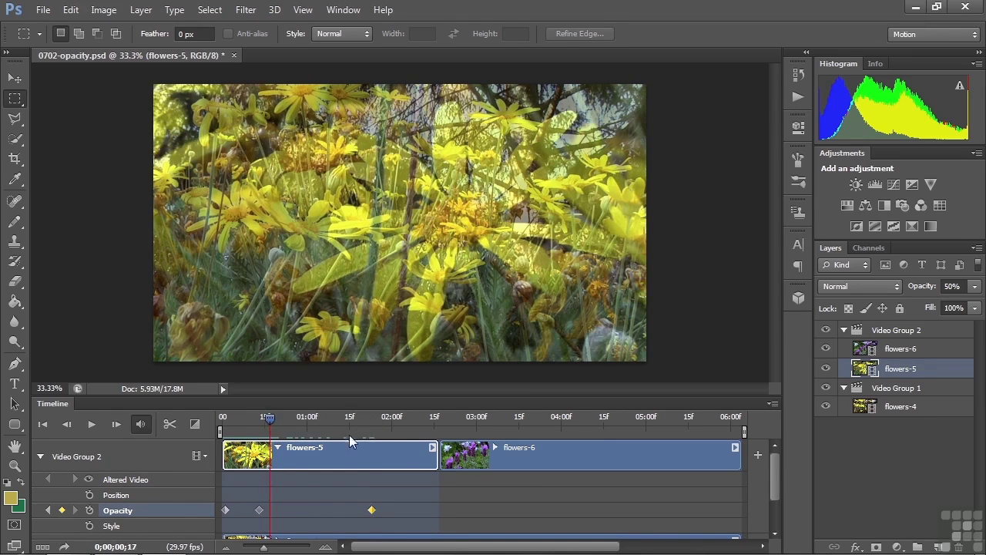
left_click(377, 433)
left_click_drag(376, 434, 432, 426)
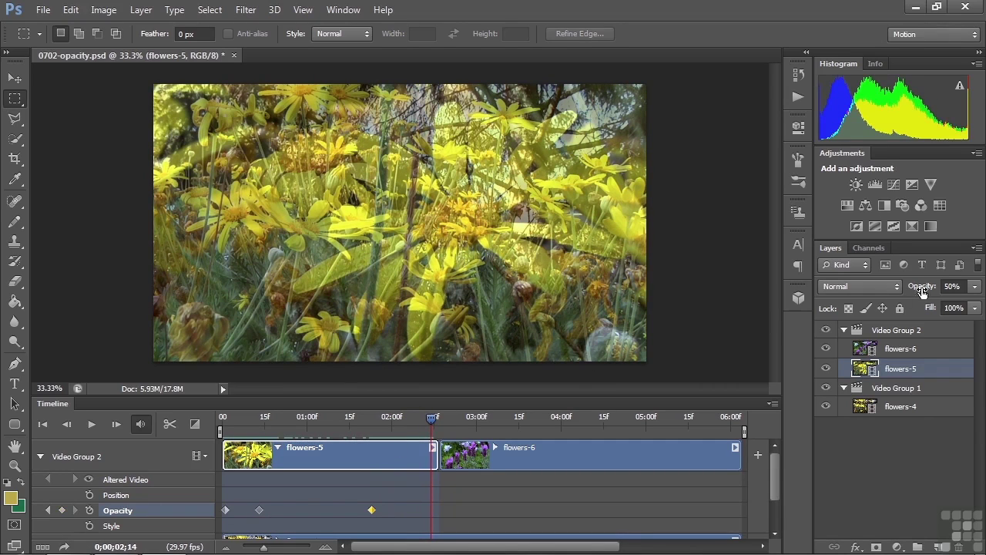
left_click_drag(923, 288, 857, 289)
left_click_drag(440, 430, 306, 452)
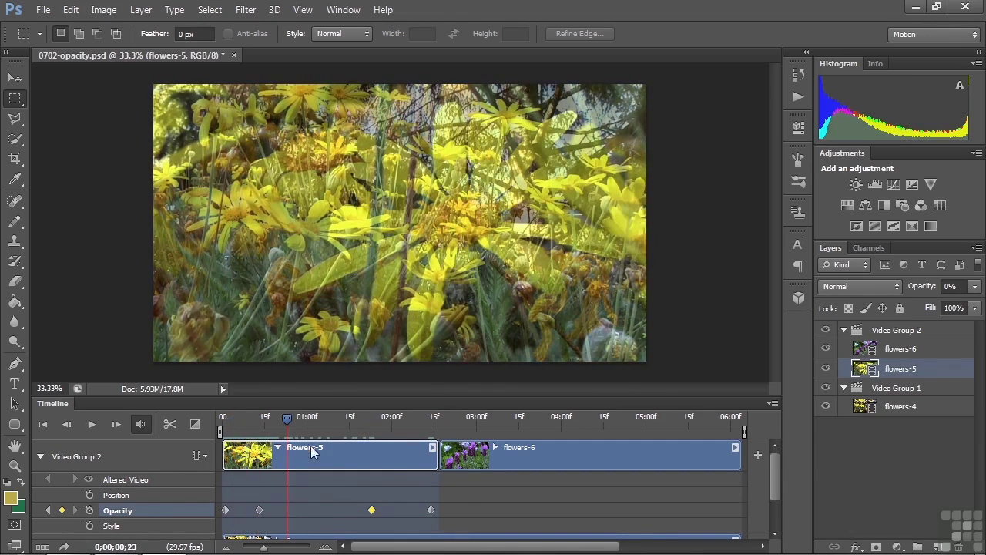
left_click_drag(375, 448, 327, 453)
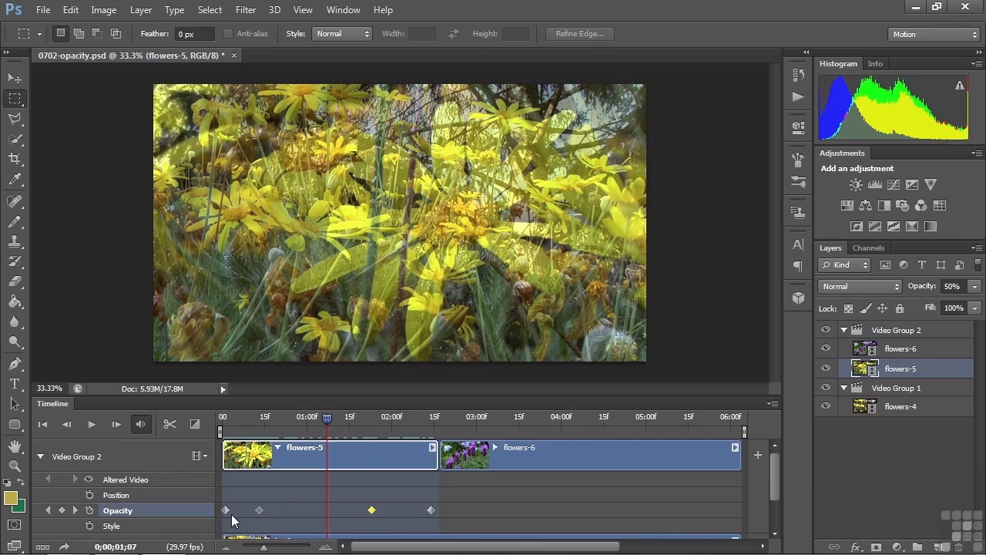
- Shift the first two flowers-5 opacity keyframes forward in time, the second to 0;00;00;20, and step through the keyframes
left_click_drag(226, 512, 243, 513)
left_click_drag(259, 510, 279, 510)
left_click(48, 510)
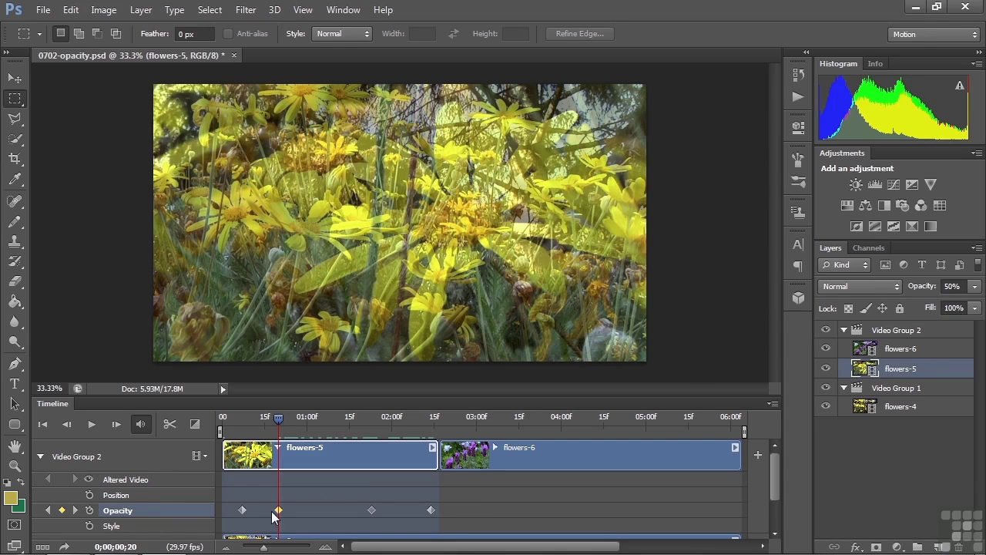
left_click(75, 510)
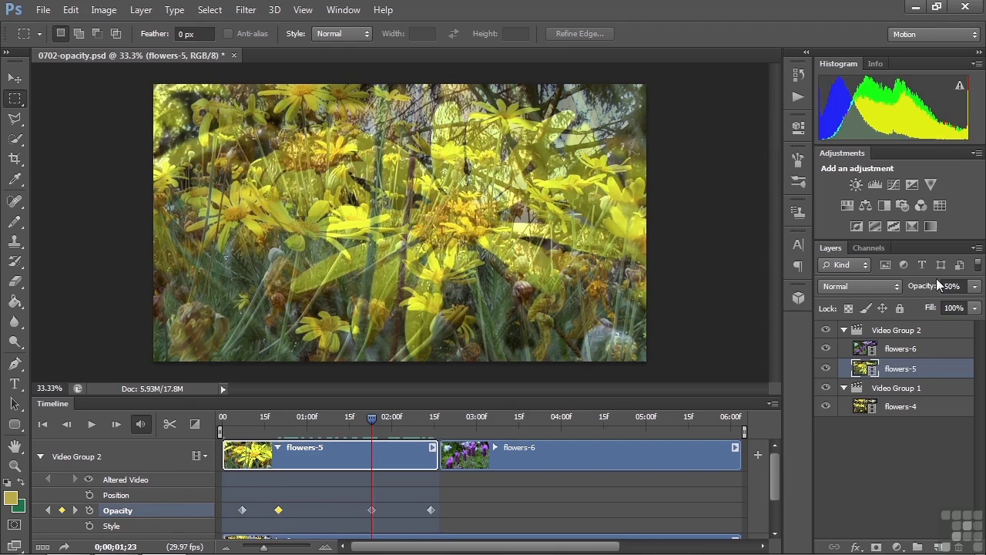
left_click(74, 510)
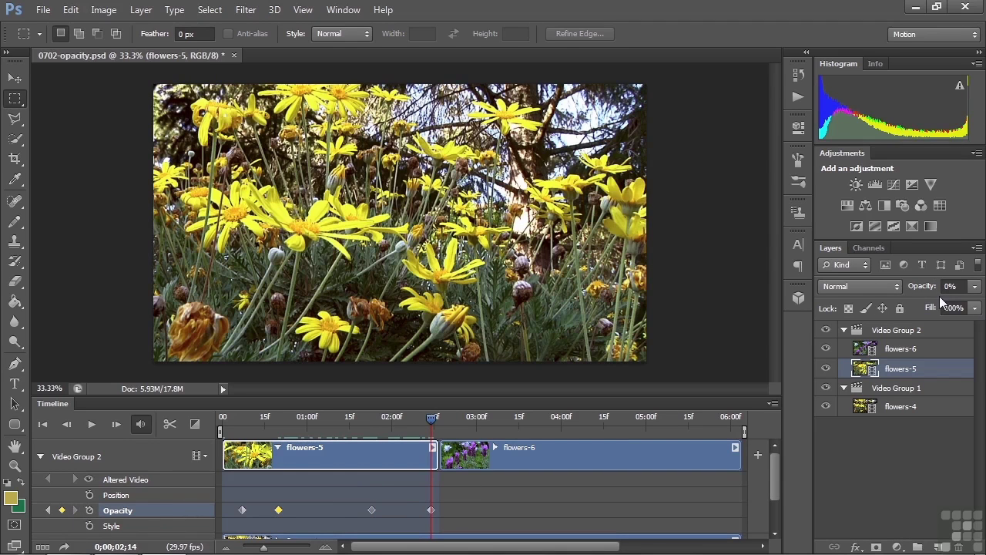
- Move the playhead to 0;00;02;26 over flowers-6, try adding an opacity keyframe there and undo it
left_click(473, 461)
left_click_drag(431, 419, 464, 417)
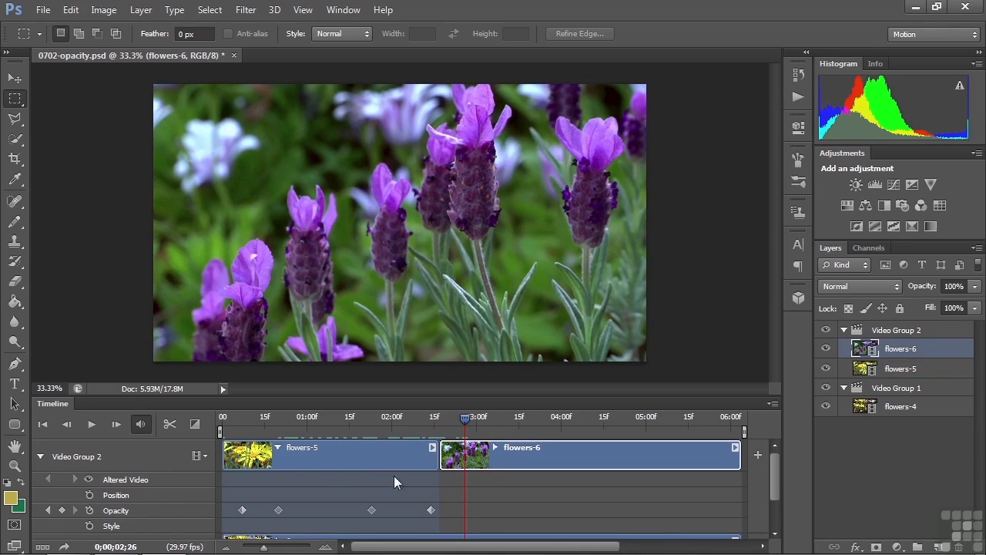
left_click(61, 510)
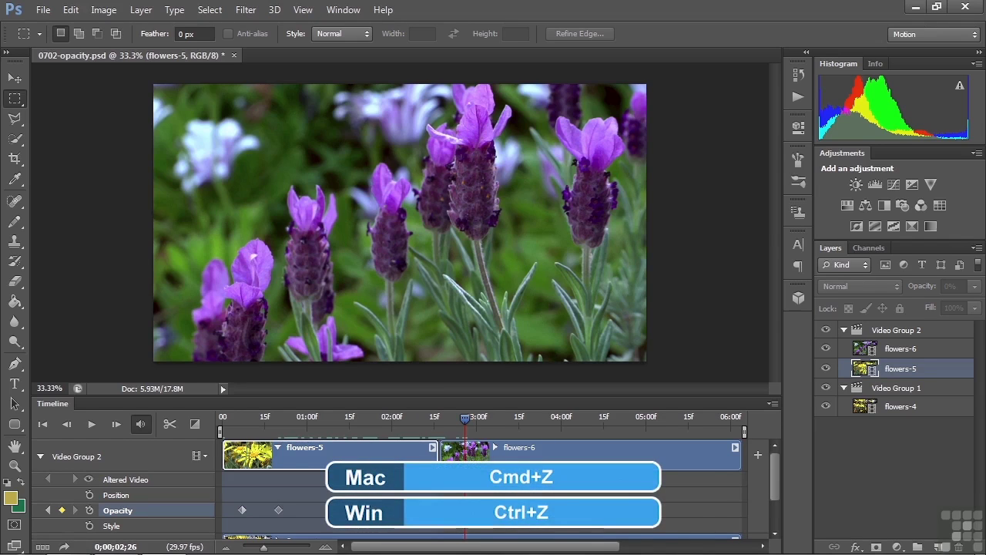
key("ctrl+z")
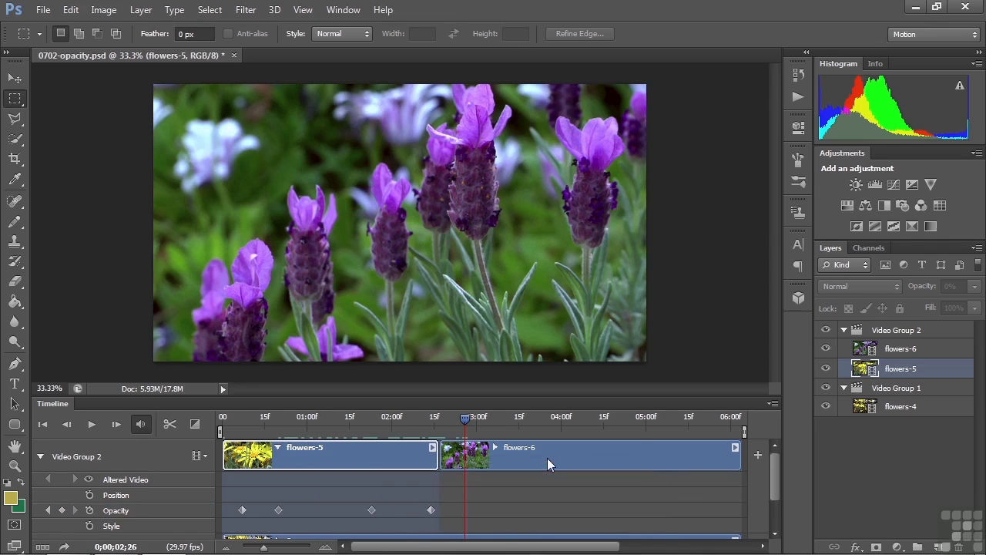
- Move the flowers-6 layer out of Video Group 2 to above the group, and show only its own track's animation properties
left_click(916, 351)
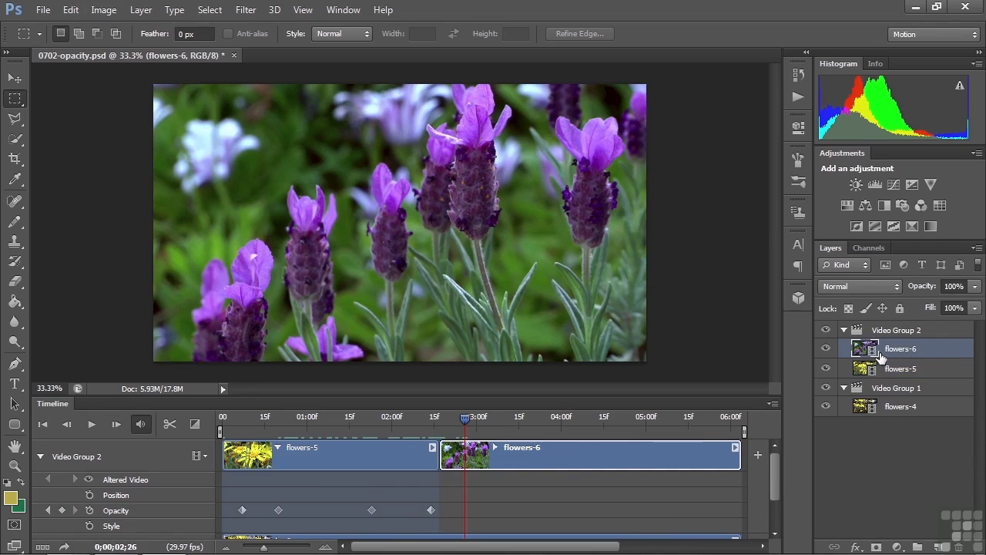
left_click_drag(881, 353, 879, 322)
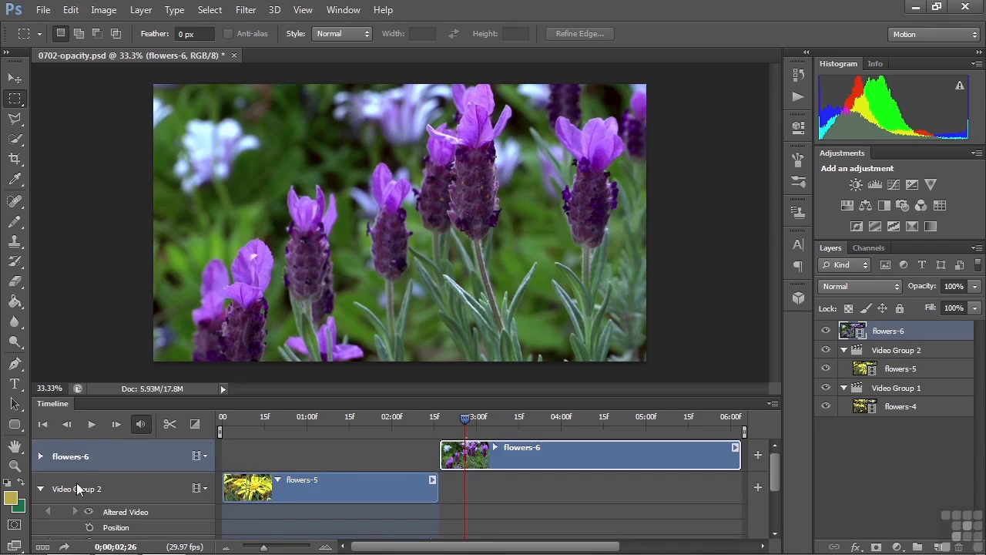
left_click(39, 489)
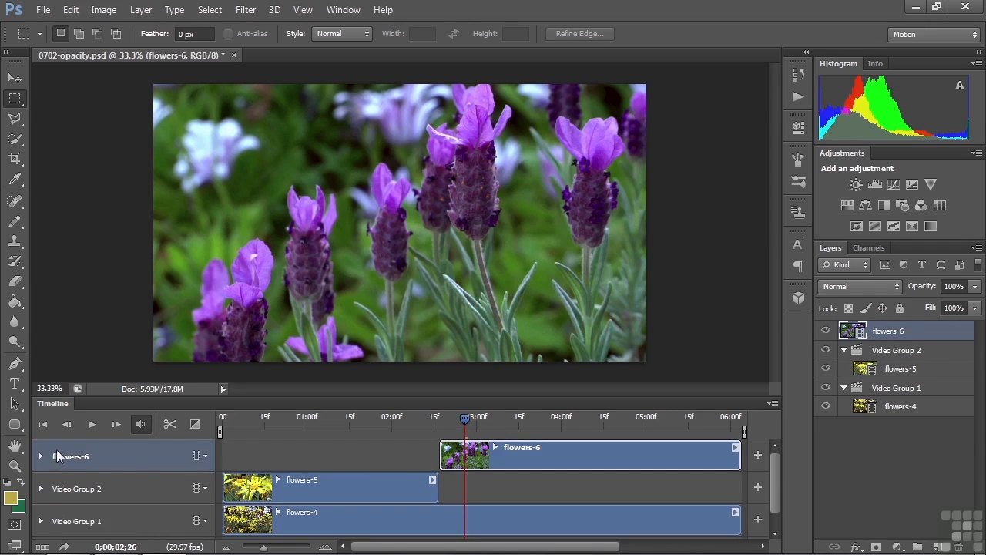
left_click(40, 456)
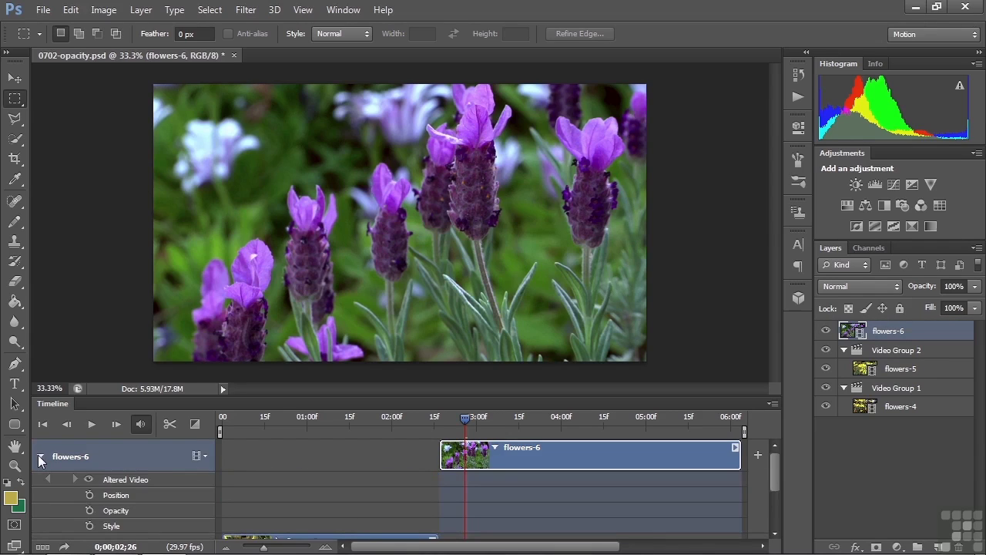
- Keyframe the flowers-6 opacity at 0% at 0;00;02;26 and at 50% at about 0;00;03;14
left_click(89, 511)
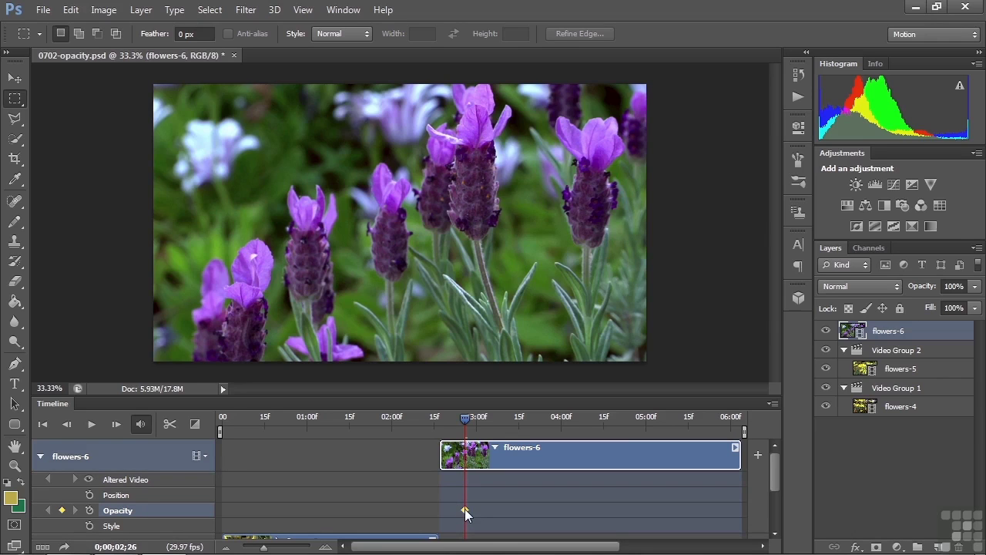
left_click_drag(931, 288, 846, 297)
left_click_drag(481, 424, 517, 427)
left_click_drag(923, 289, 962, 301)
- Add a keyframe holding the flowers-6 opacity at 50% at 0;00;05;06, and set the opacity to 100% at 0;00;05;22
left_click_drag(515, 423, 662, 423)
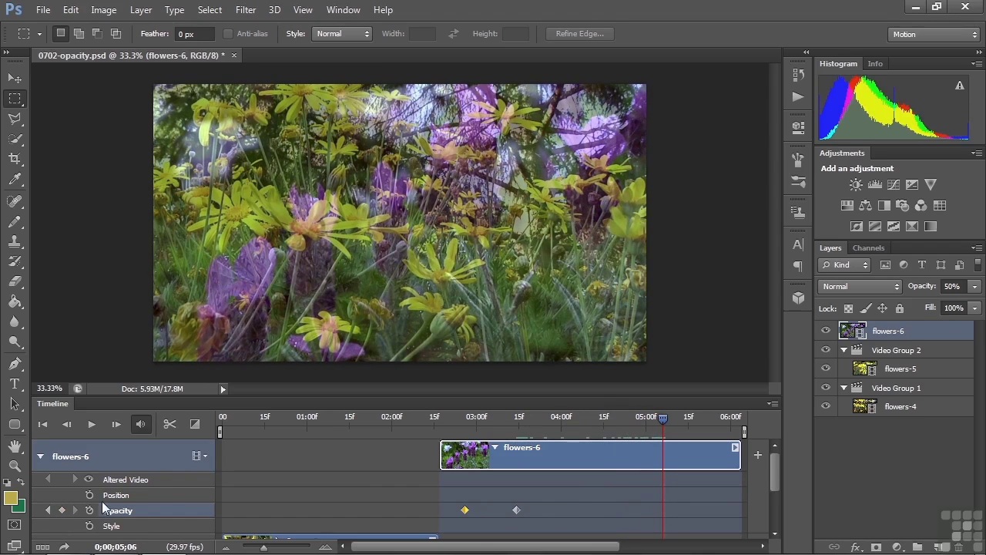
left_click(62, 509)
left_click_drag(665, 422, 711, 423)
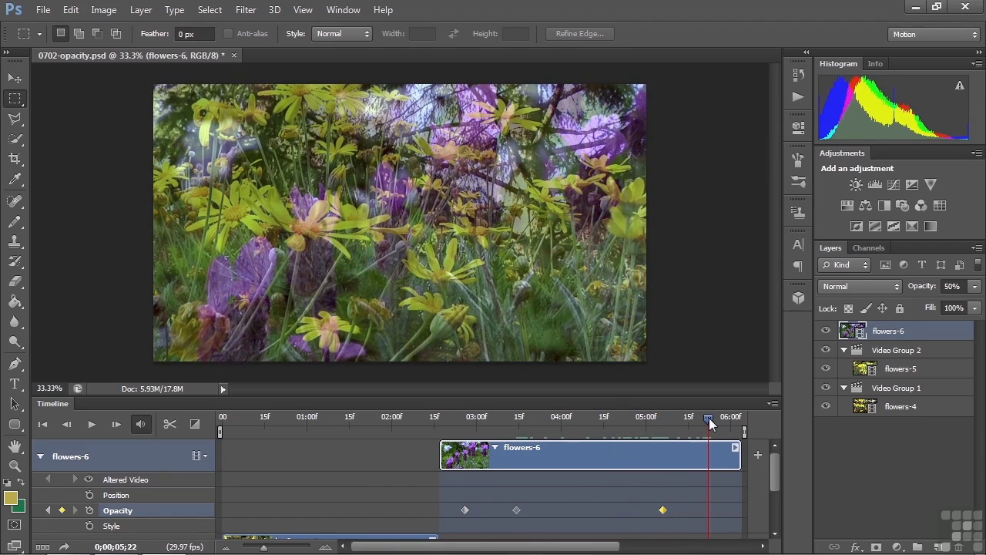
left_click_drag(924, 287, 964, 287)
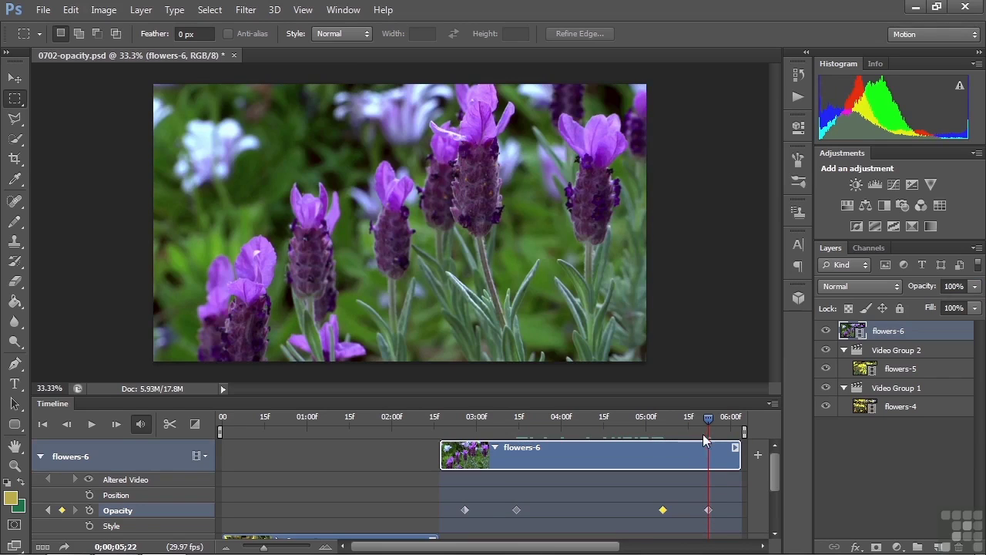
left_click_drag(709, 423, 705, 423)
left_click(446, 430)
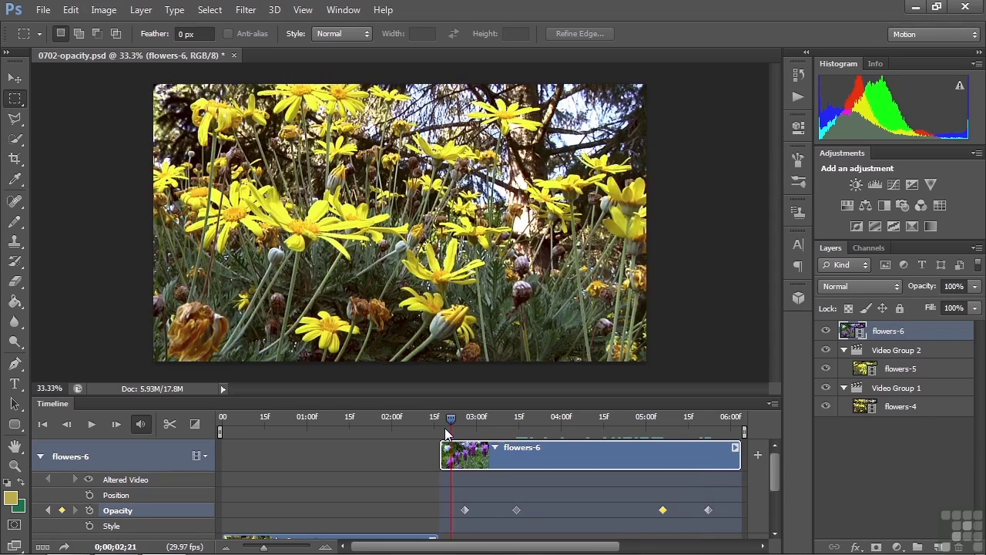
- Move the last two flowers-6 opacity keyframes earlier, to about 0;00;04;19 and 0;00;05;15, and check the blended frame at 0;00;04;04
left_click_drag(445, 433, 614, 510)
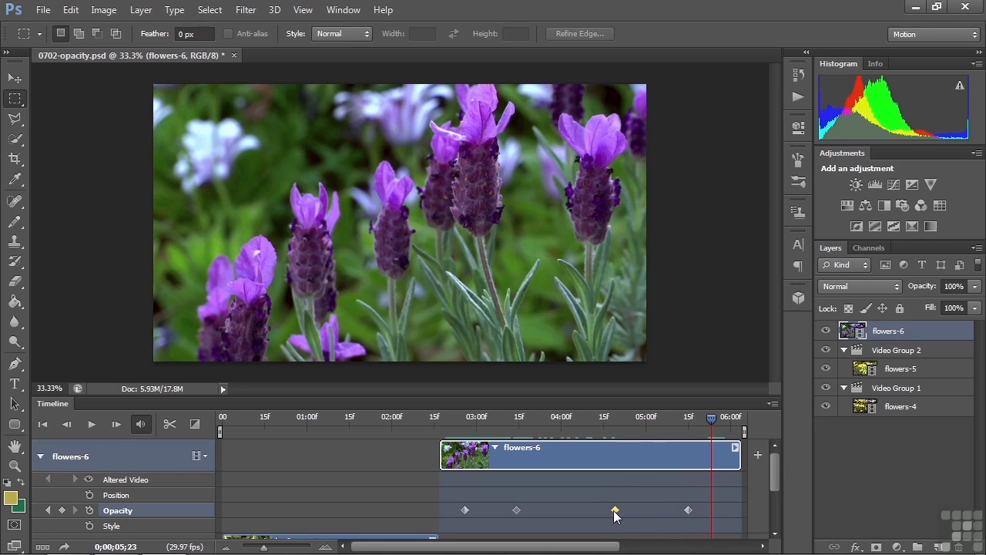
left_click(572, 426)
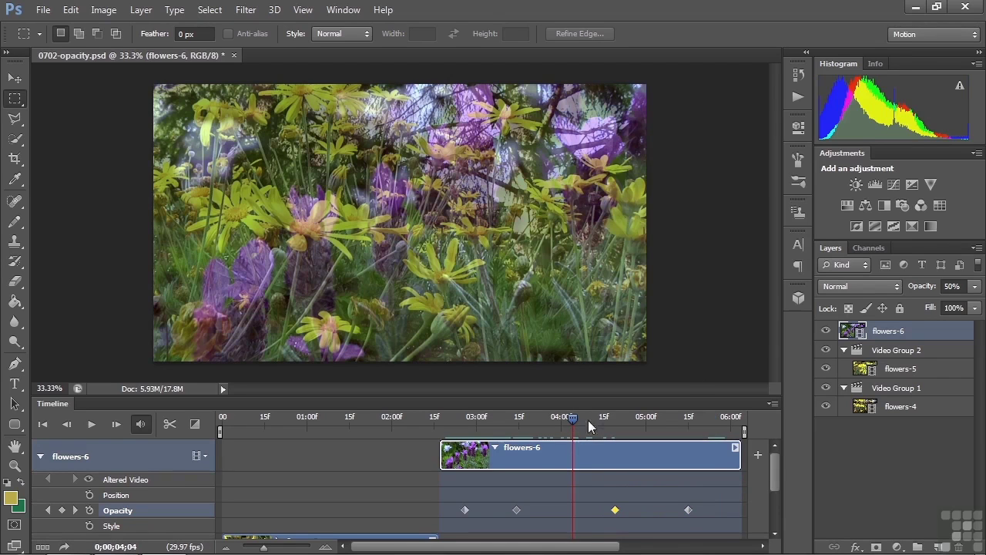
- Try the Hard Light blending mode on the flowers-6 layer, and set it back to Normal
left_click(895, 291)
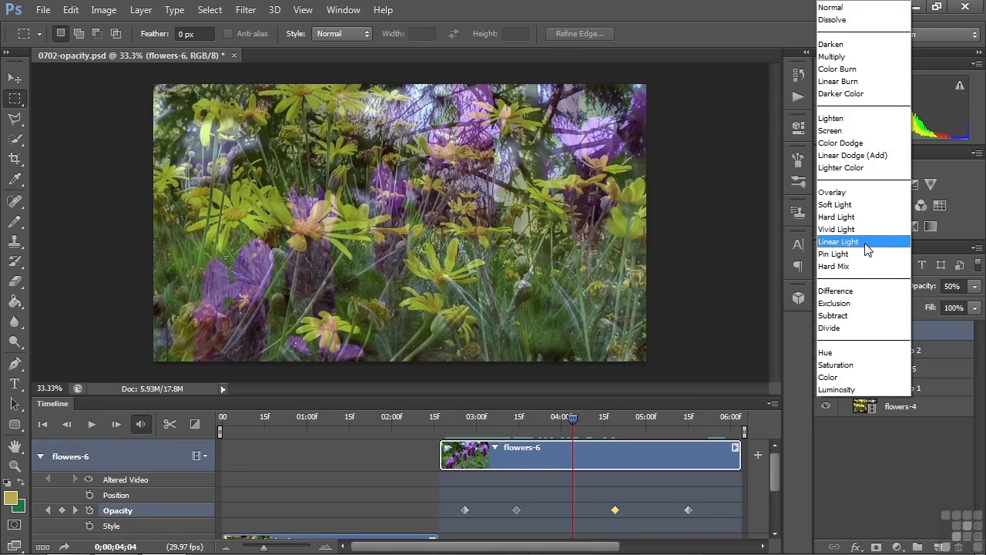
left_click(856, 219)
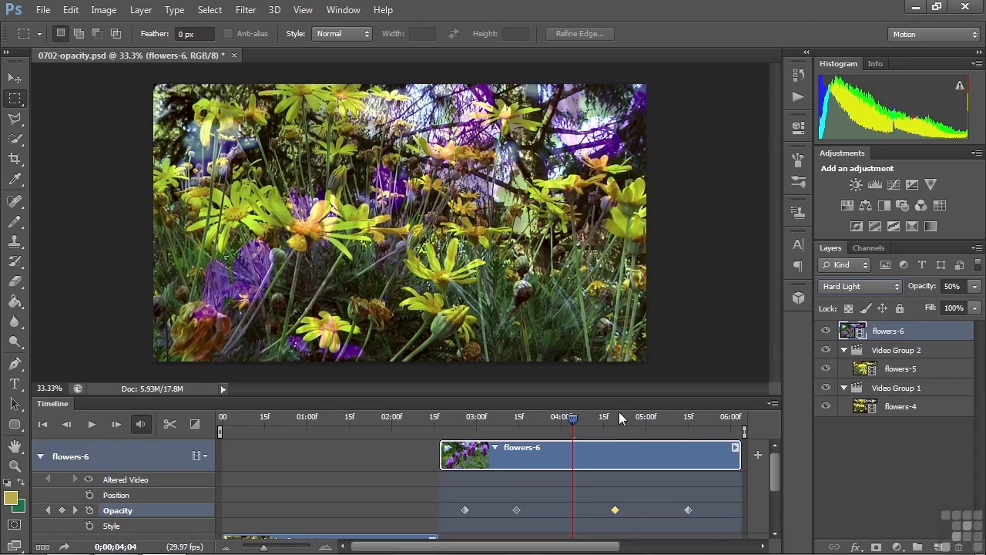
left_click(897, 286)
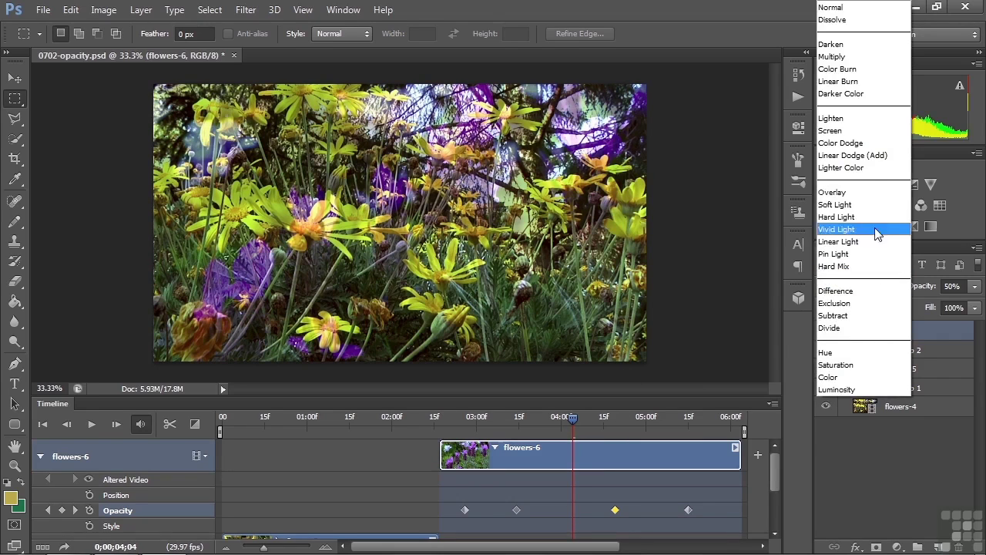
left_click(853, 9)
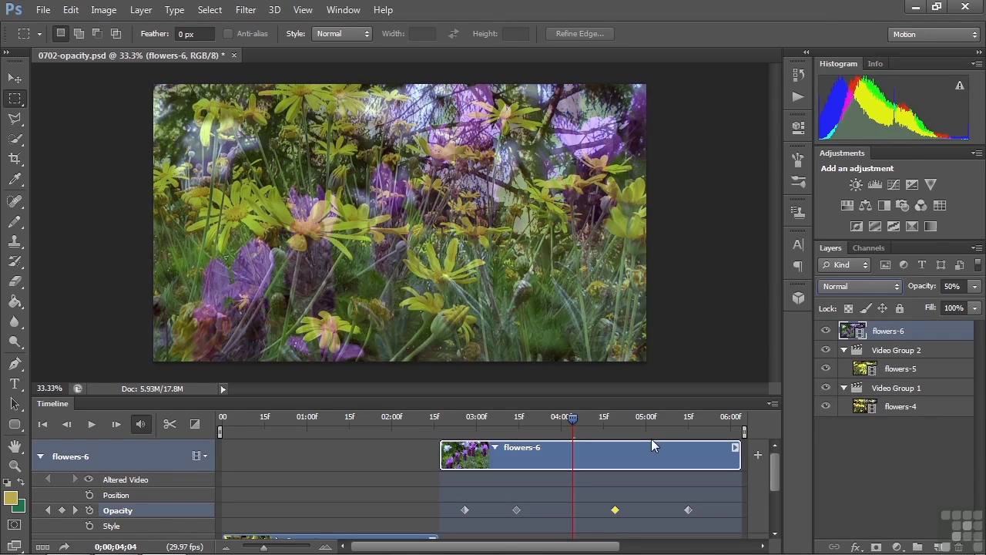